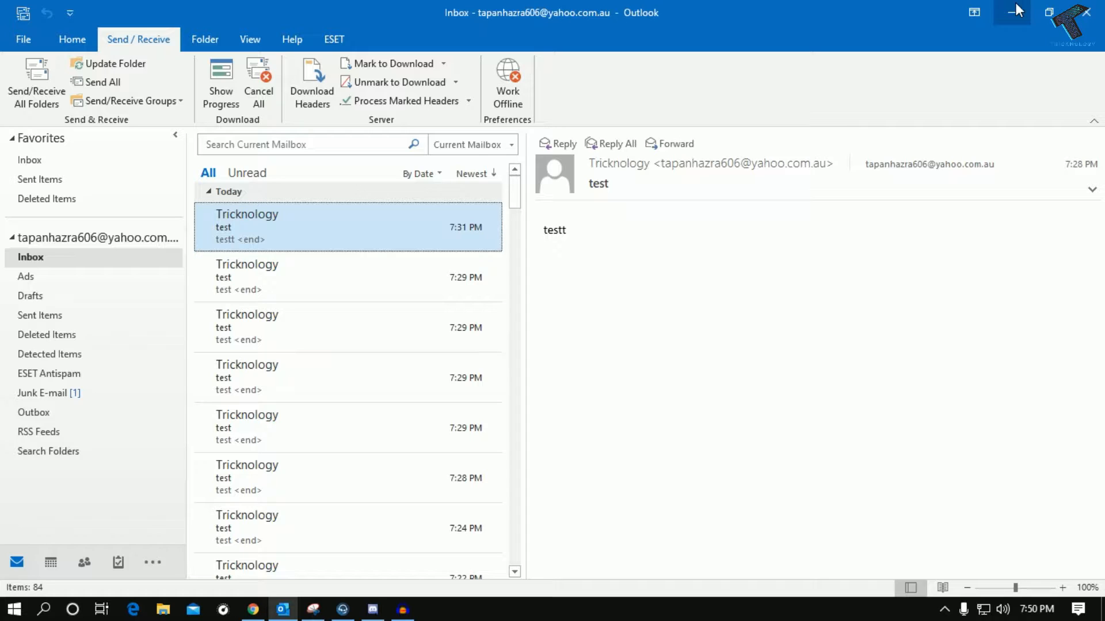
# Step: Reach the Send/Receive Groups menu on the Send/Receive ribbon
pyautogui.click(72, 38)
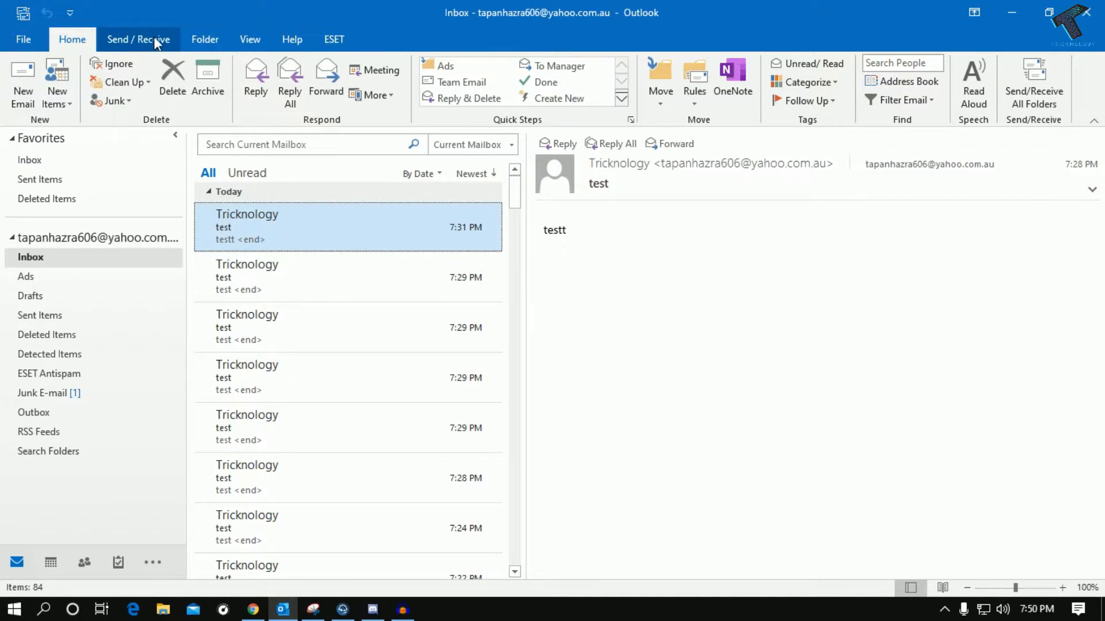
pyautogui.click(154, 36)
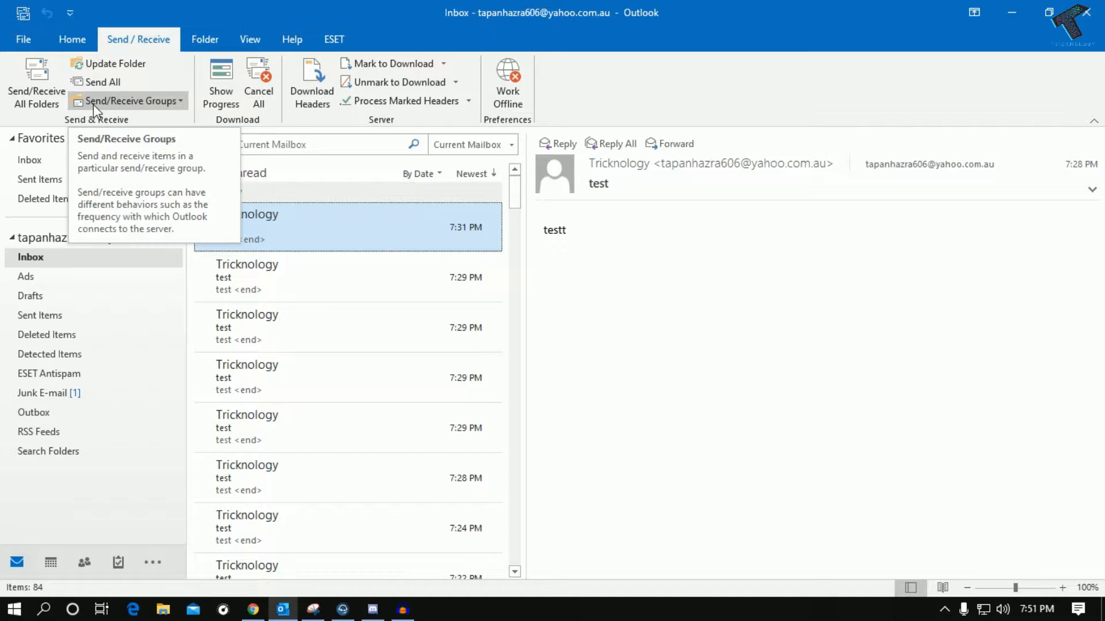
pyautogui.click(155, 104)
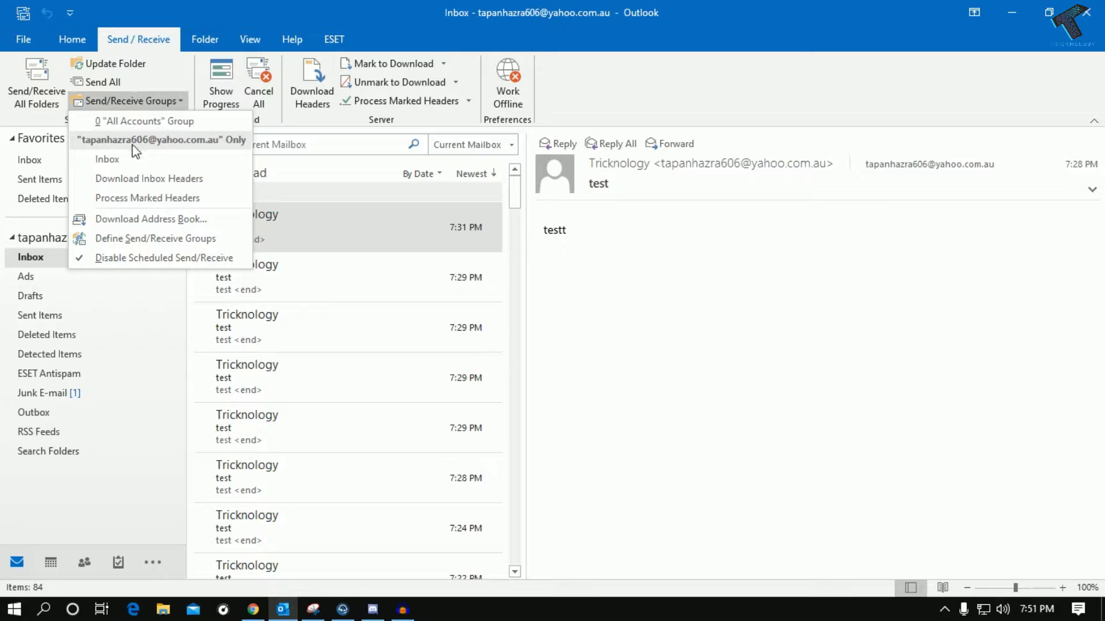
pyautogui.click(129, 101)
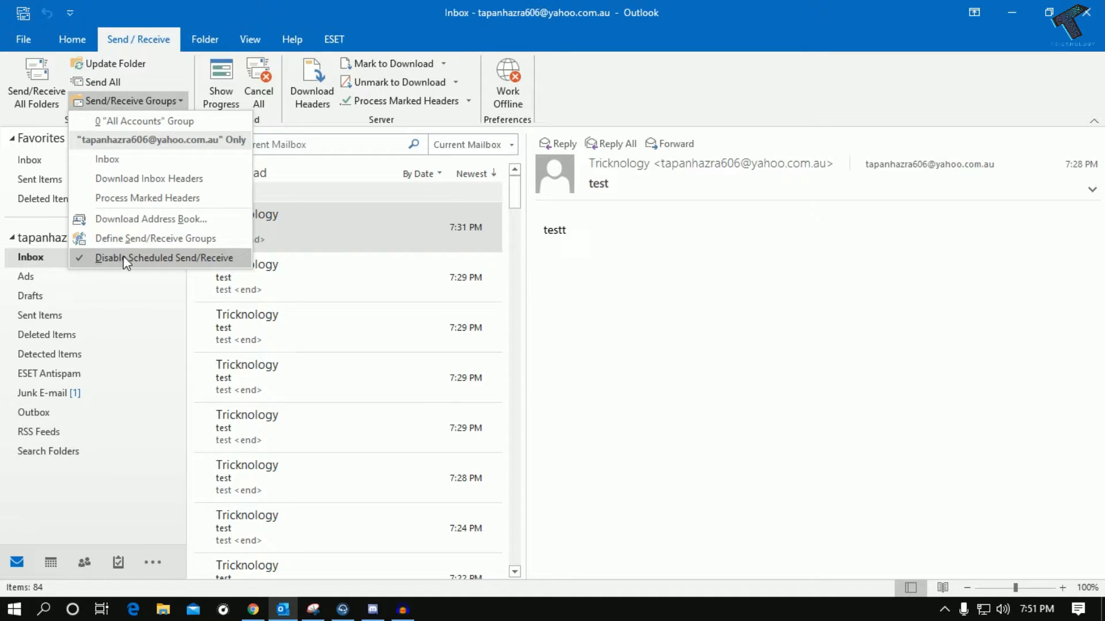
# Step: Uncheck Disable Scheduled Send/Receive and confirm it stays enabled
pyautogui.click(105, 256)
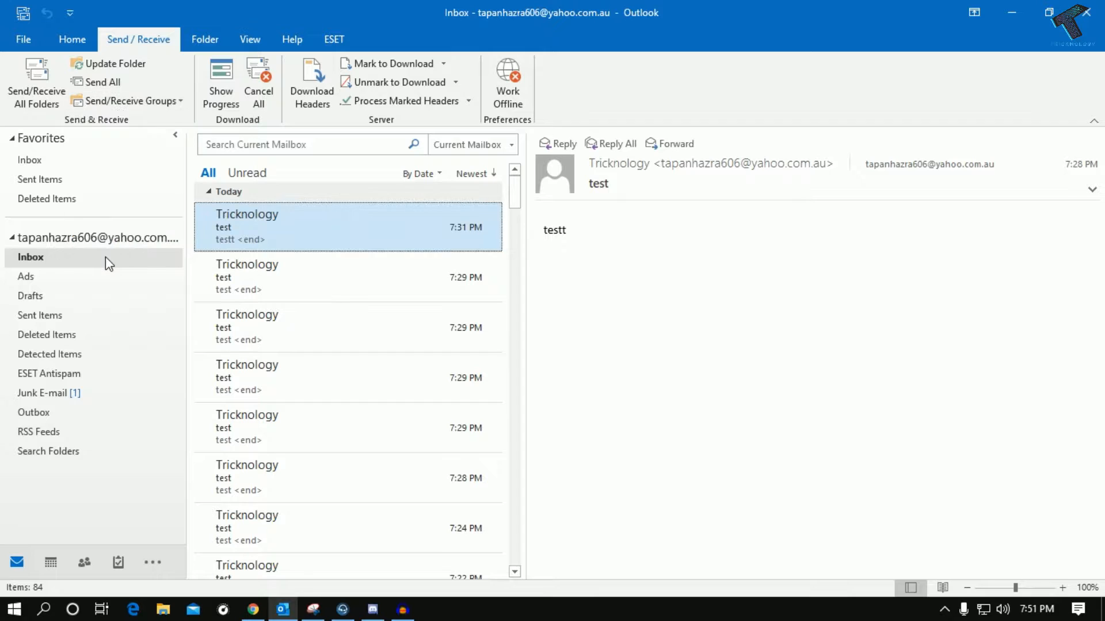
pyautogui.click(133, 101)
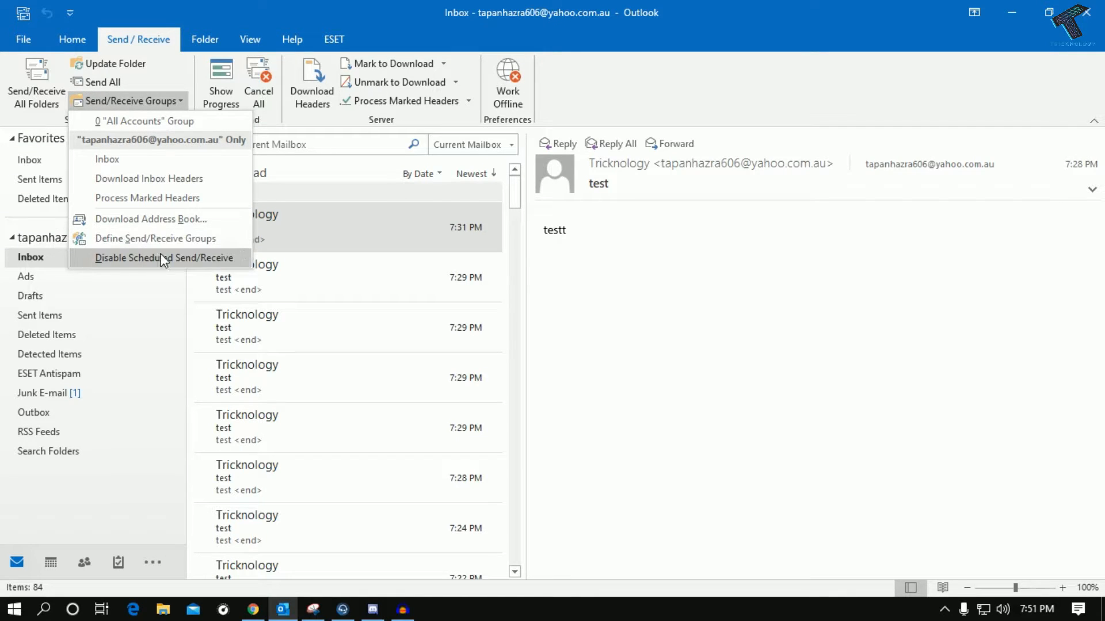
pyautogui.click(685, 321)
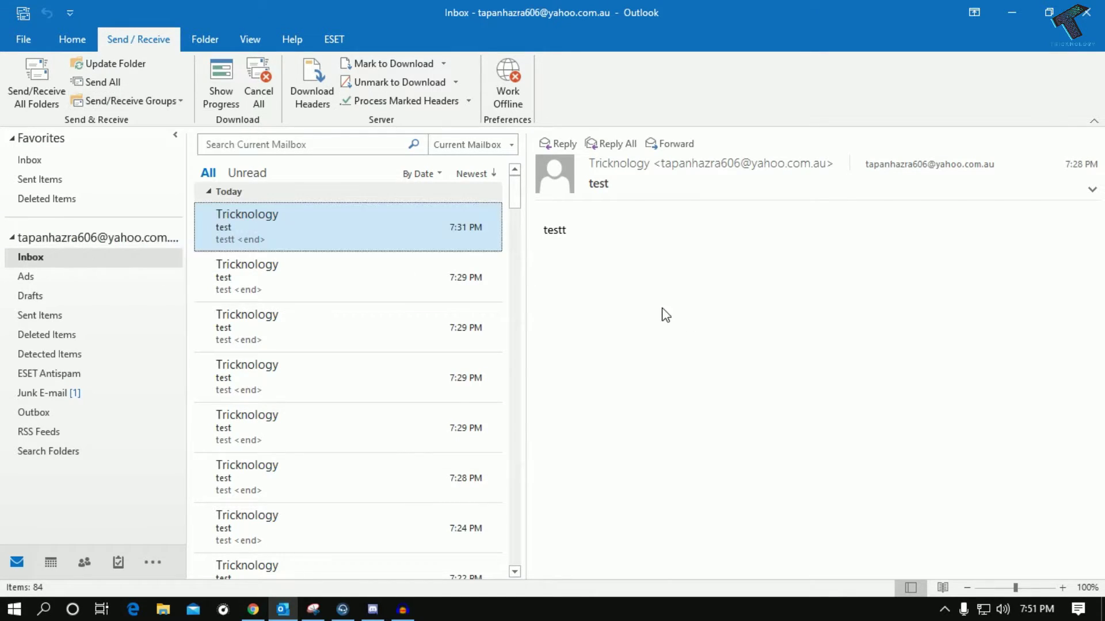
# Step: From File > Options > Advanced, reach the All Accounts send/receive group settings (currently every 30 minutes)
pyautogui.click(23, 39)
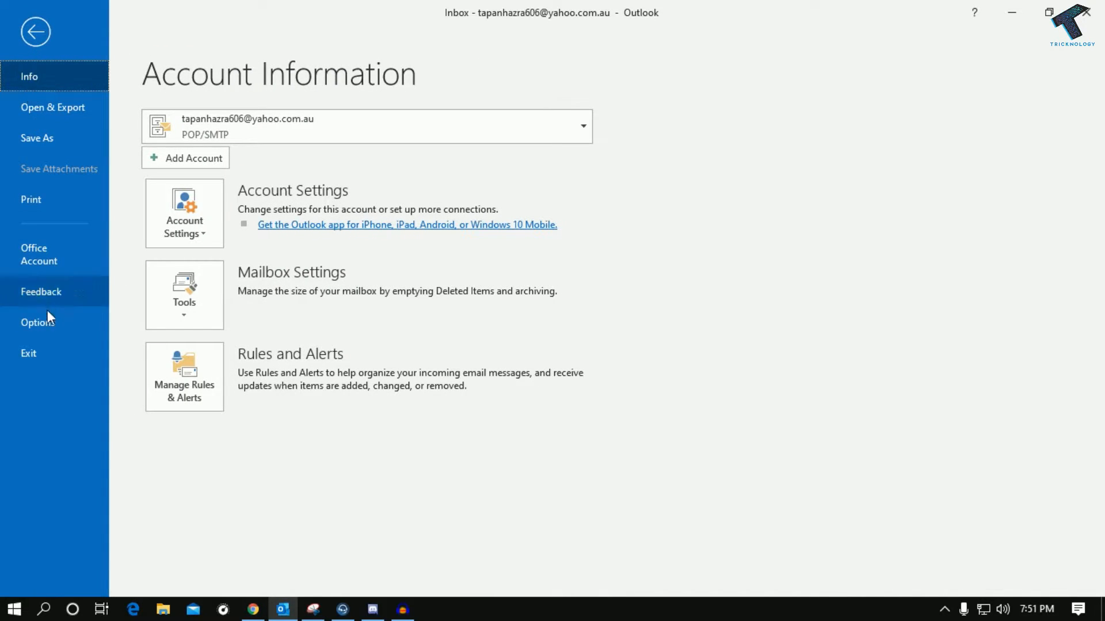
pyautogui.click(37, 322)
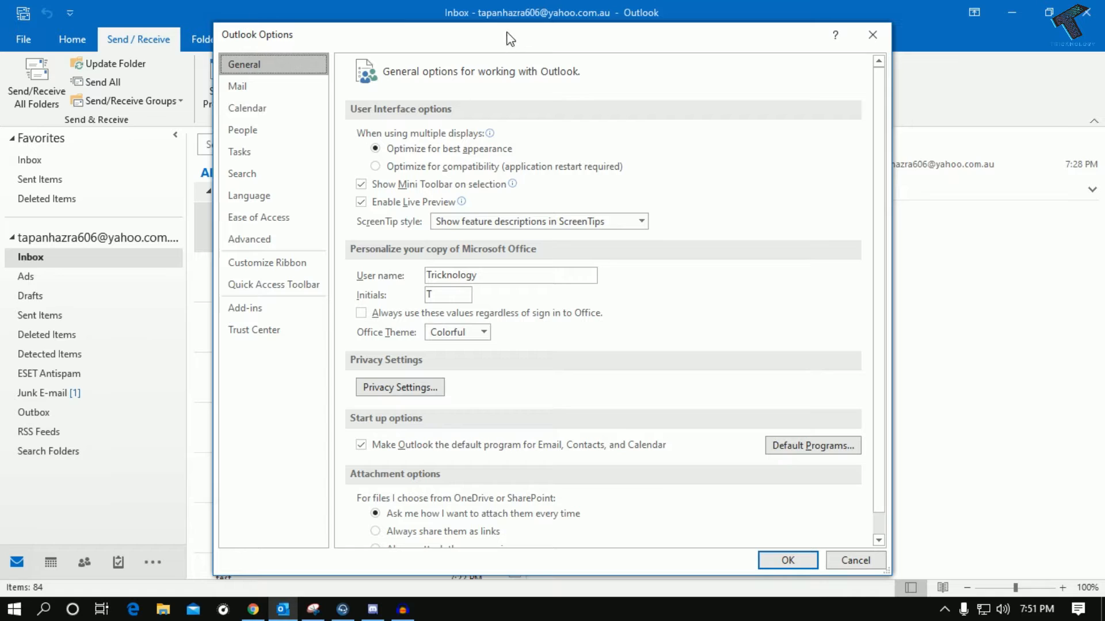
pyautogui.moveTo(505, 37); pyautogui.dragTo(460, 30)
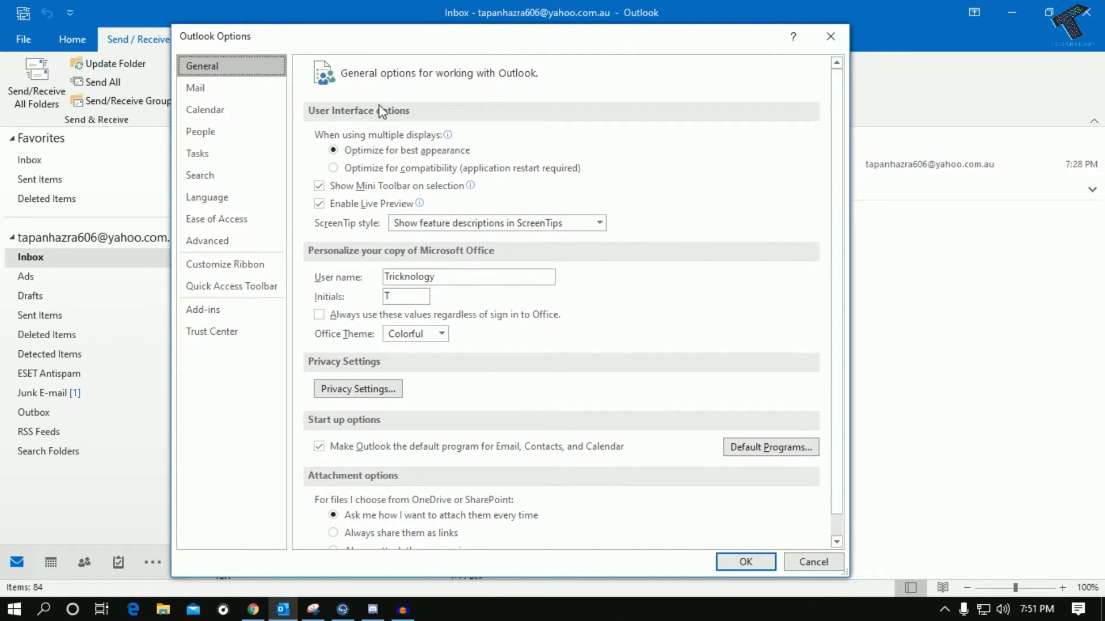
pyautogui.click(236, 249)
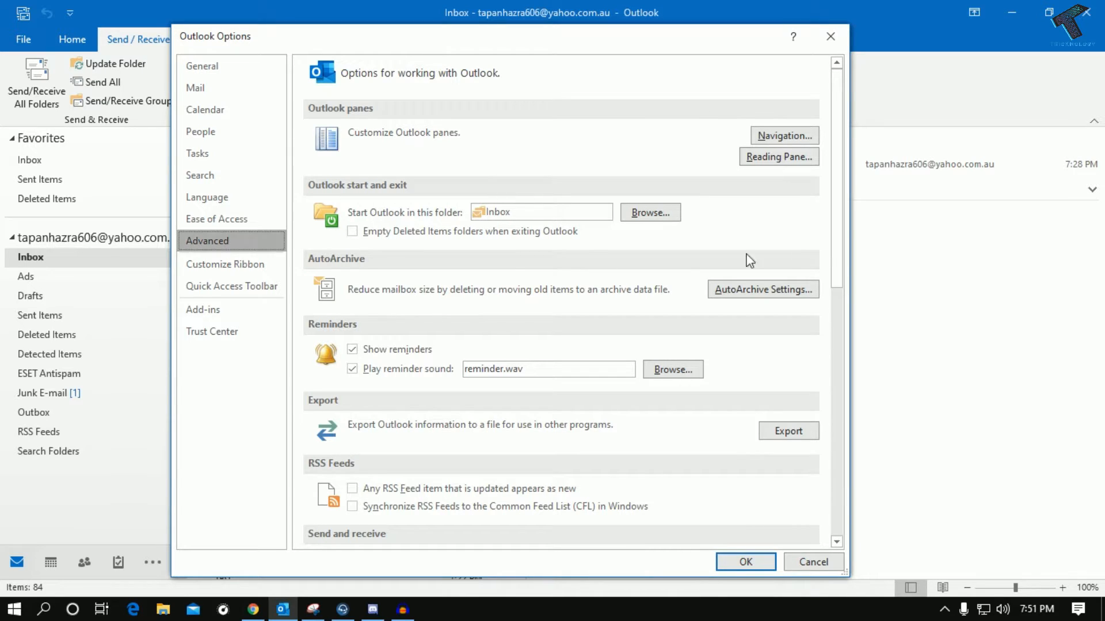
pyautogui.moveTo(836, 130); pyautogui.dragTo(841, 269)
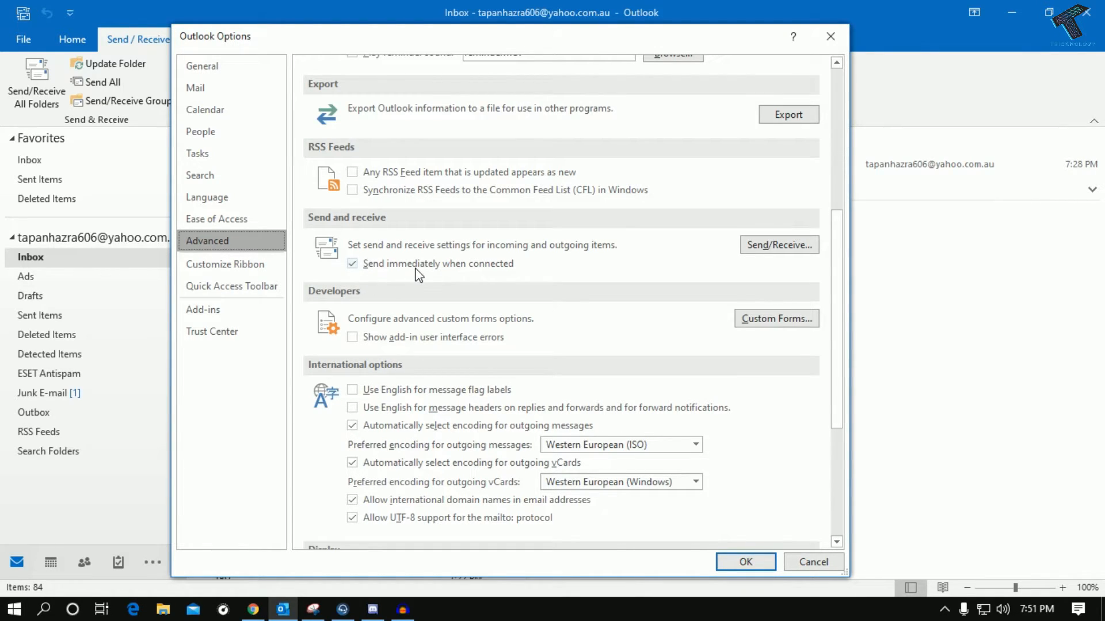
pyautogui.click(773, 248)
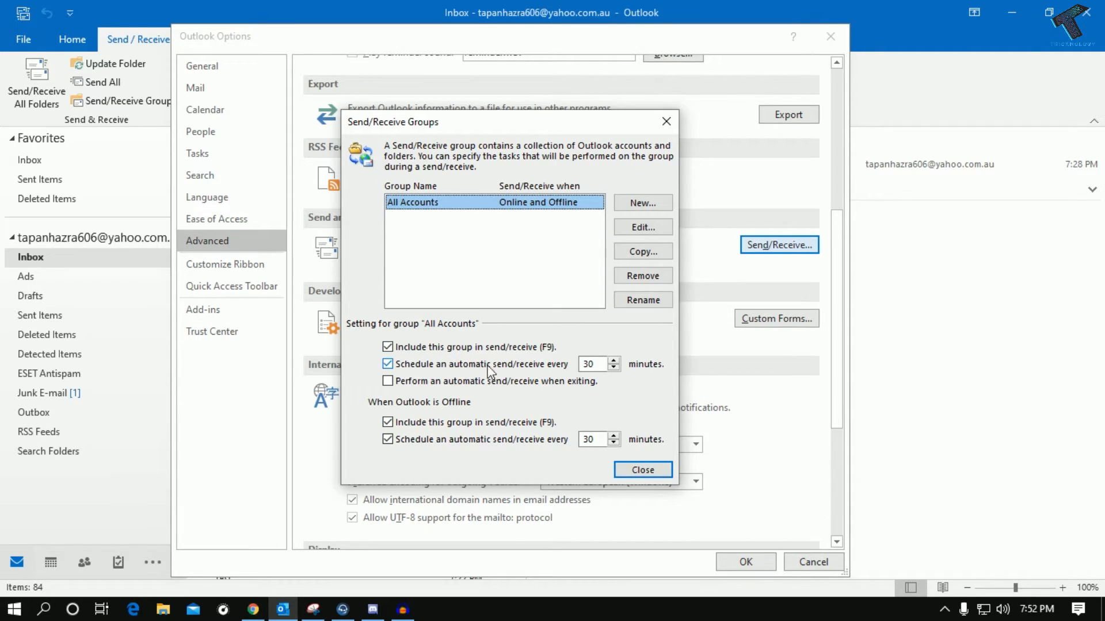
# Step: Replace both 30-minute intervals with 1 minute for online and offline, then close the group settings
pyautogui.click(596, 365)
pyautogui.doubleClick(595, 365)
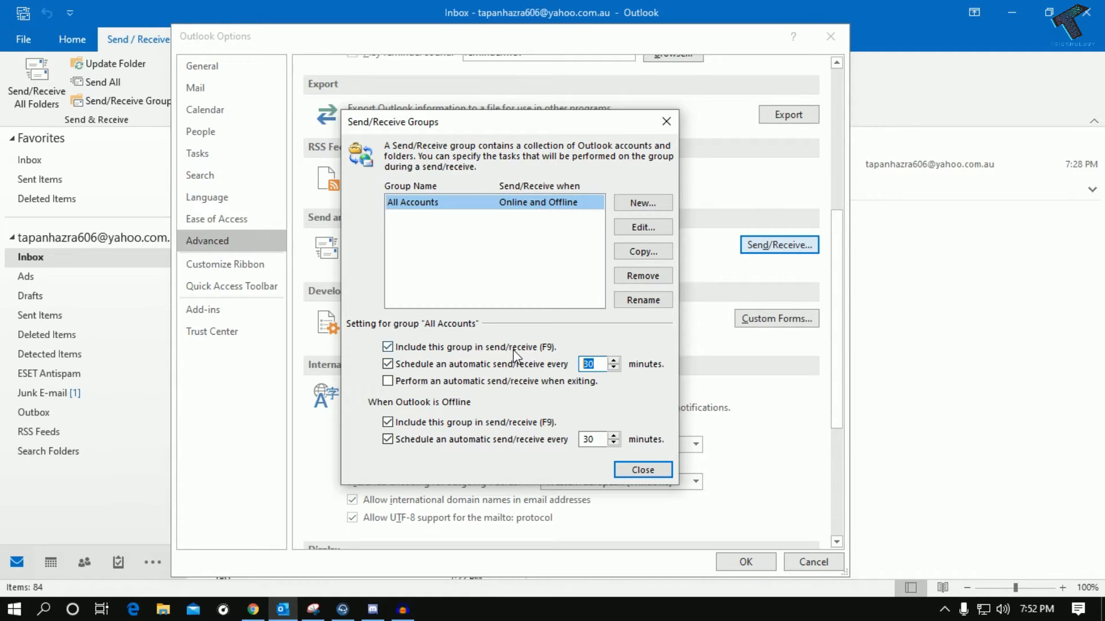
pyautogui.write('1')
pyautogui.doubleClick(594, 439)
pyautogui.write('1')
pyautogui.click(642, 470)
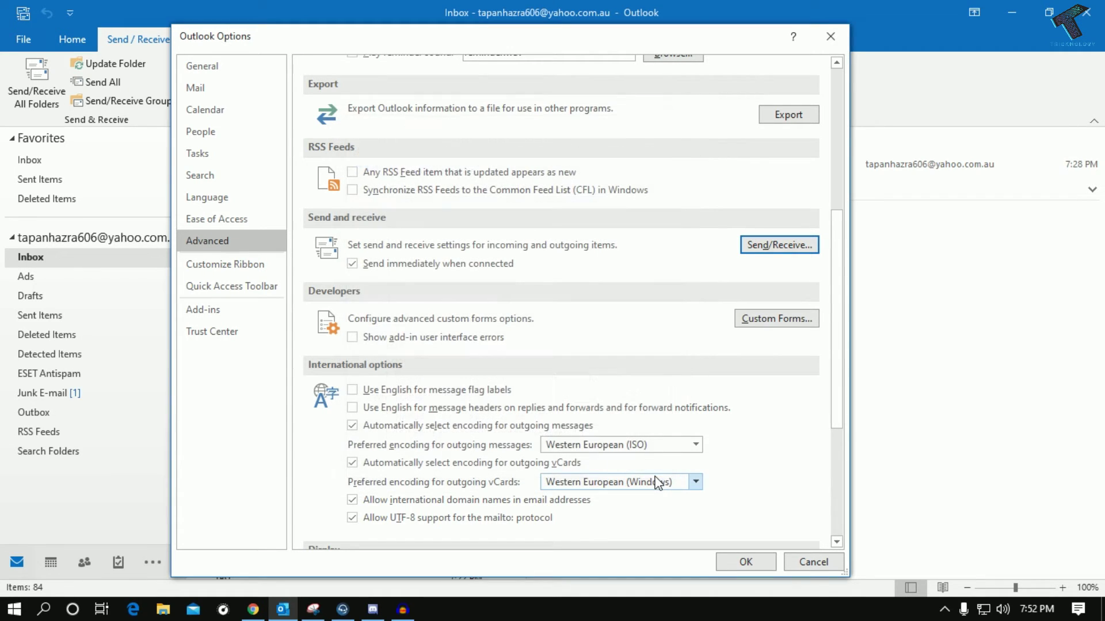
# Step: Confirm the Outlook options with OK and start a new blank email from Home
pyautogui.click(758, 563)
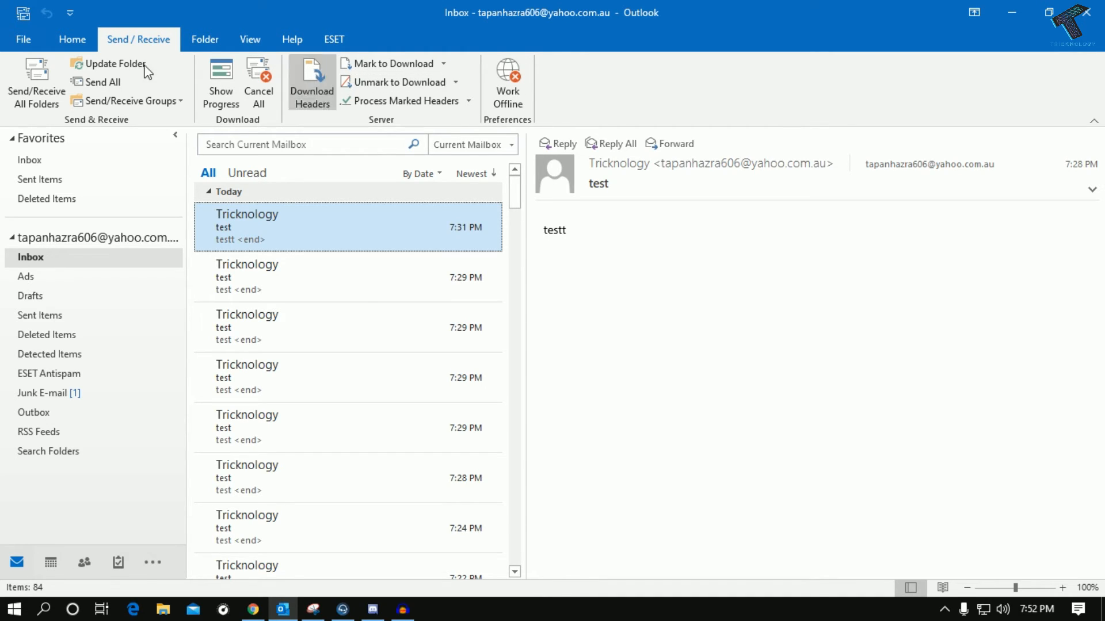
pyautogui.click(71, 39)
pyautogui.click(22, 79)
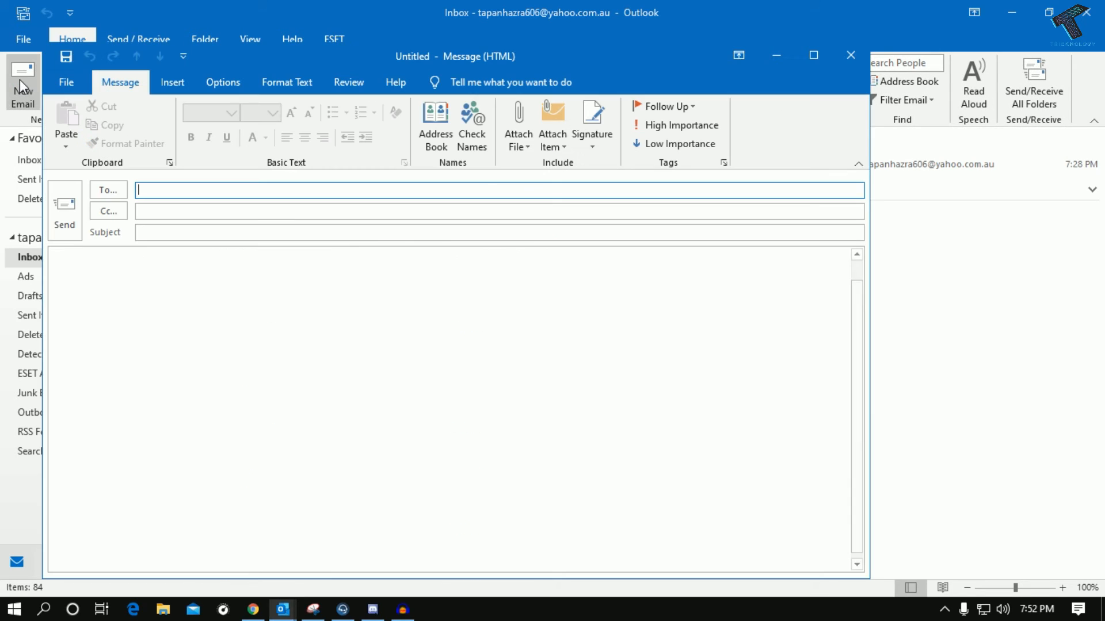